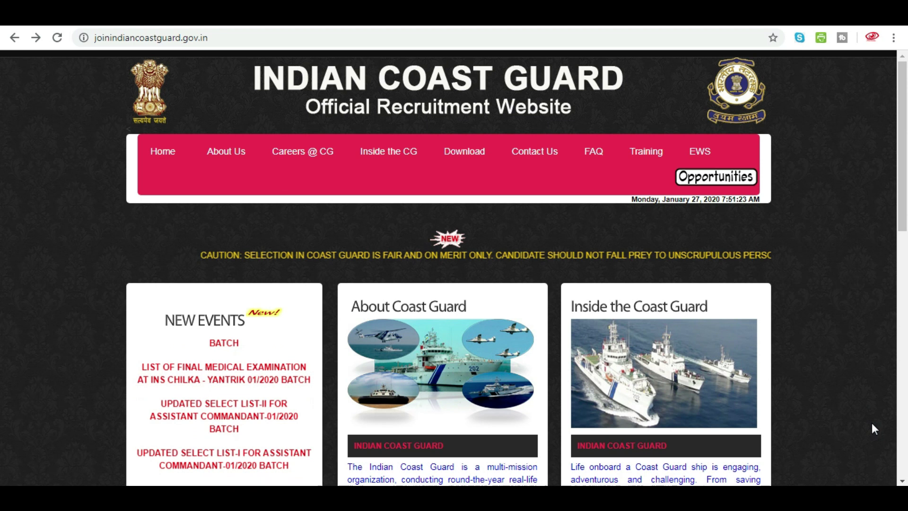
# Open the recruitment opportunities page and highlight the date range for printing the e-admit card
pyautogui.click(729, 184)
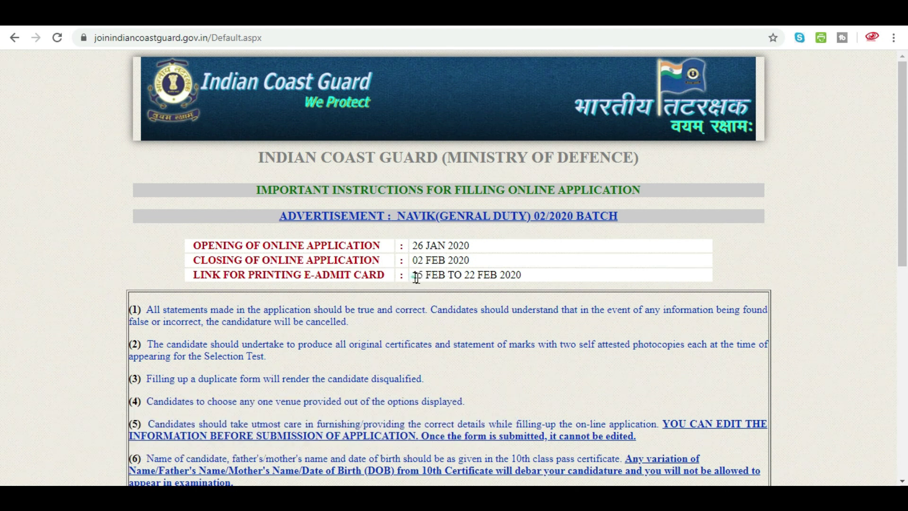
pyautogui.moveTo(416, 279); pyautogui.dragTo(522, 278)
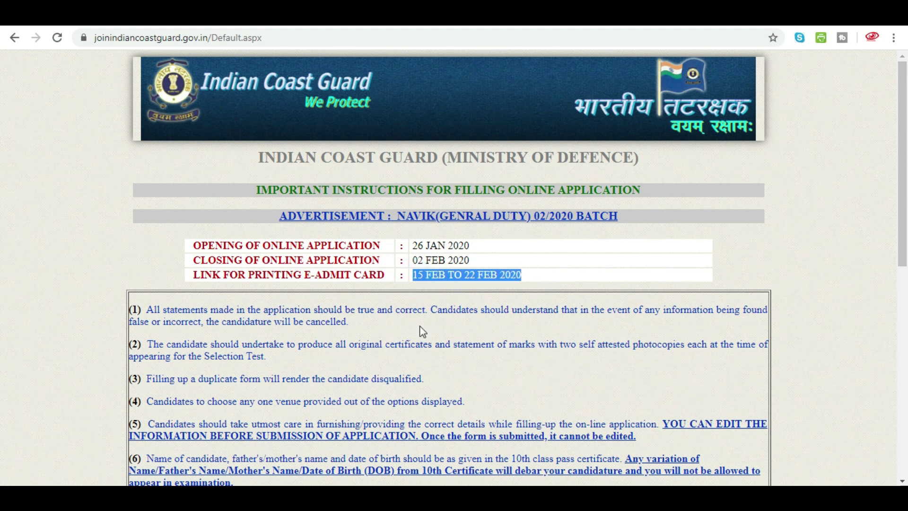
pyautogui.click(574, 403)
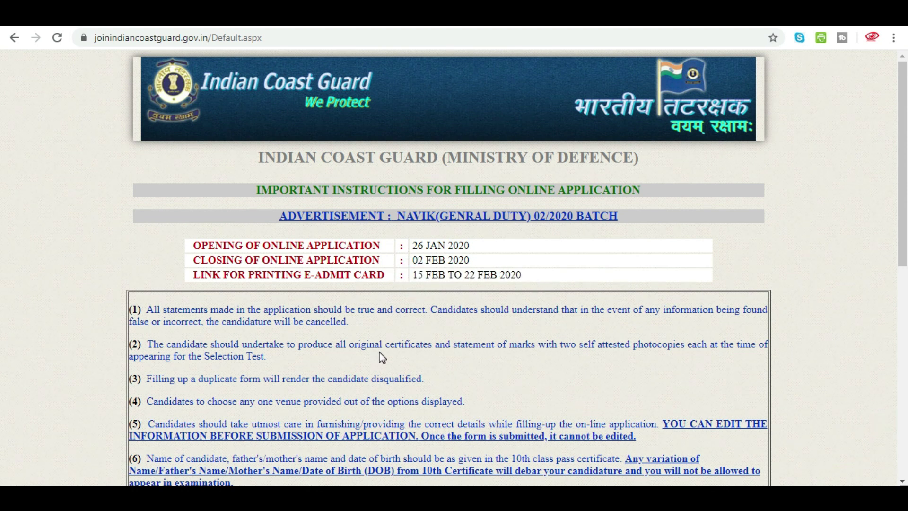
# Read the instructions and declaration, keep Navik General Duty as the post, and agree to open the application form
pyautogui.scroll(-4, 382, 358)
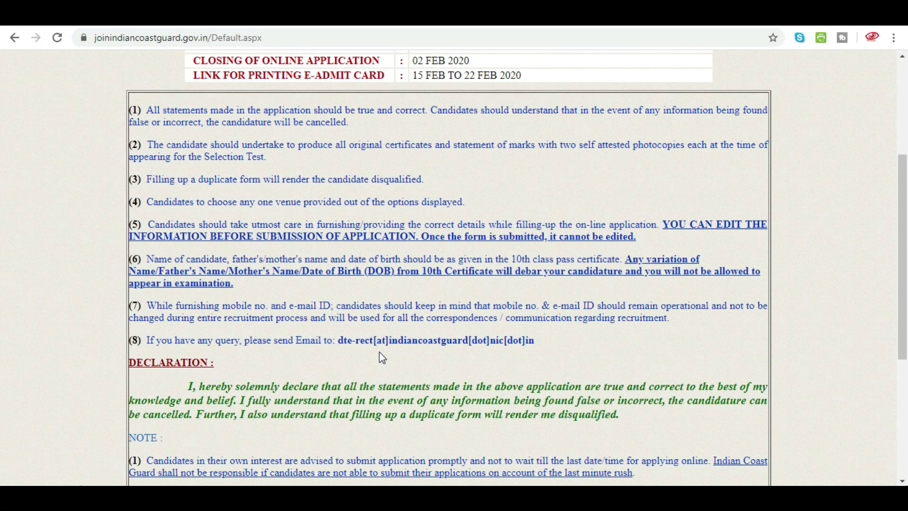
pyautogui.scroll(-3, 381, 343)
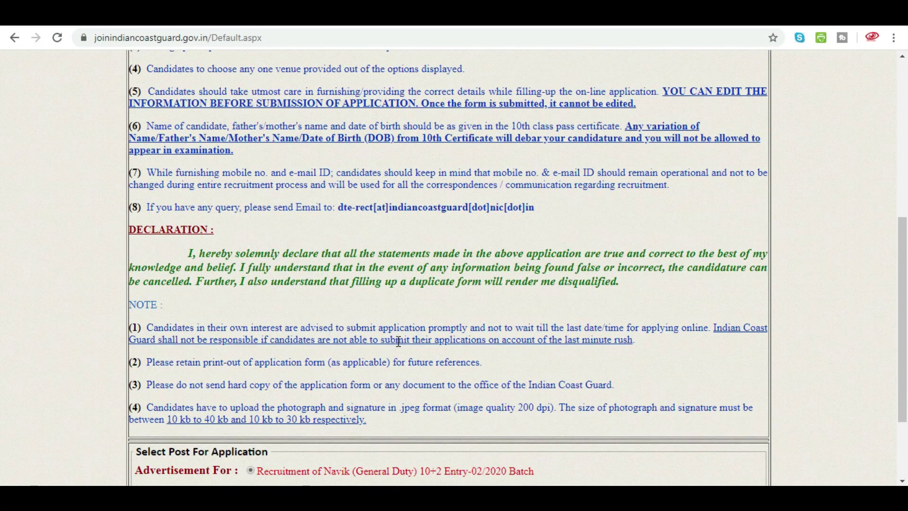
pyautogui.scroll(-2, 399, 345)
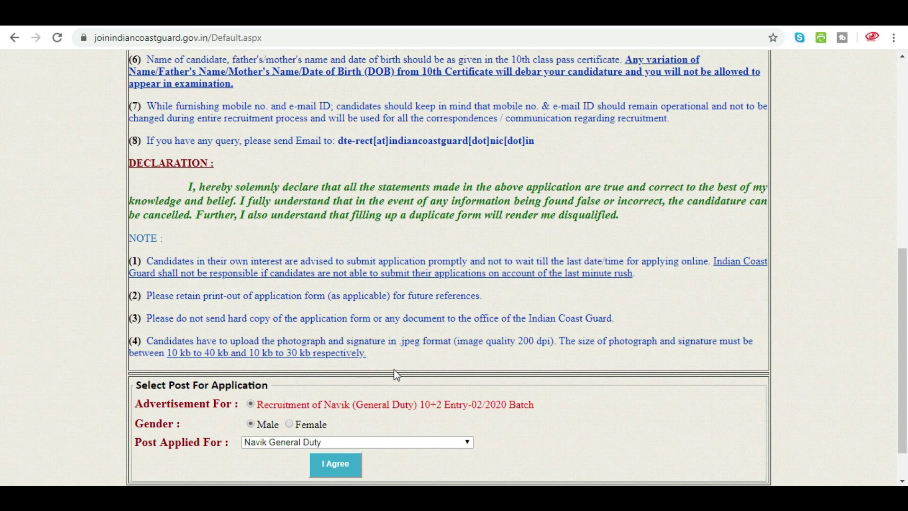
pyautogui.scroll(-1, 417, 373)
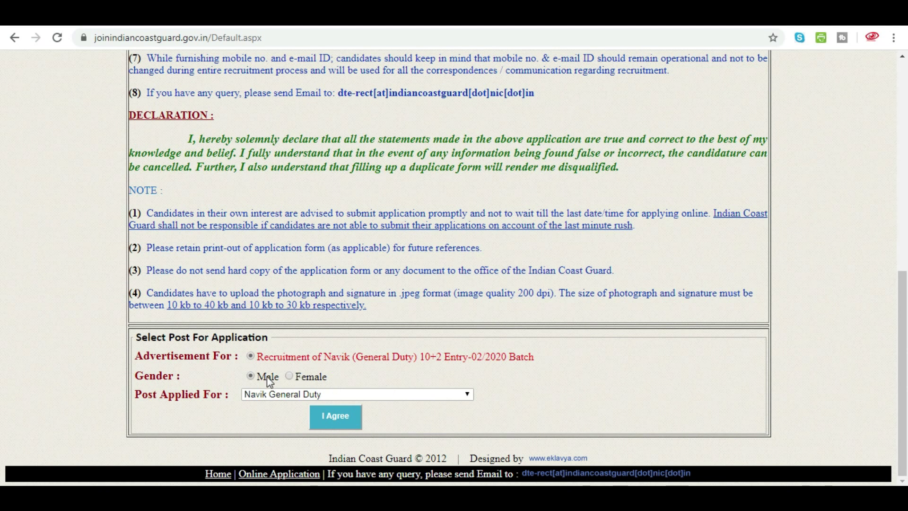
pyautogui.click(289, 396)
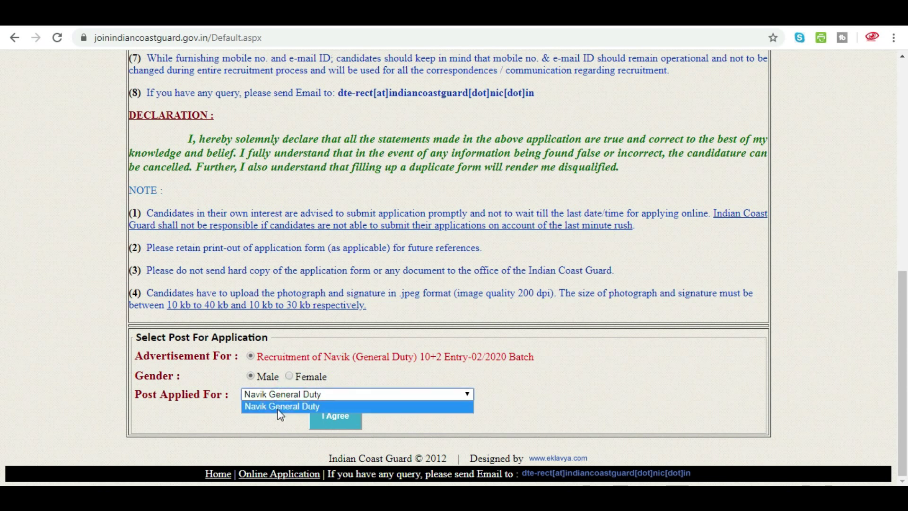
pyautogui.click(240, 439)
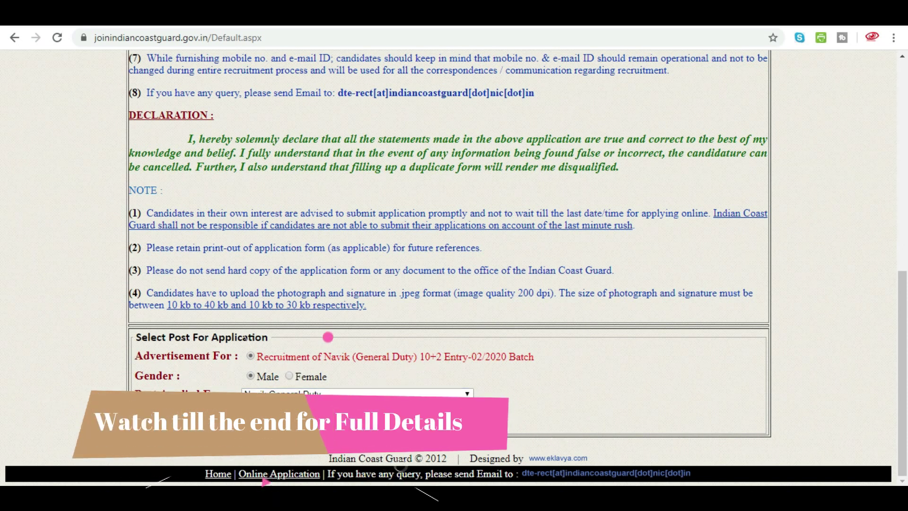
pyautogui.click(327, 417)
pyautogui.press('Return')
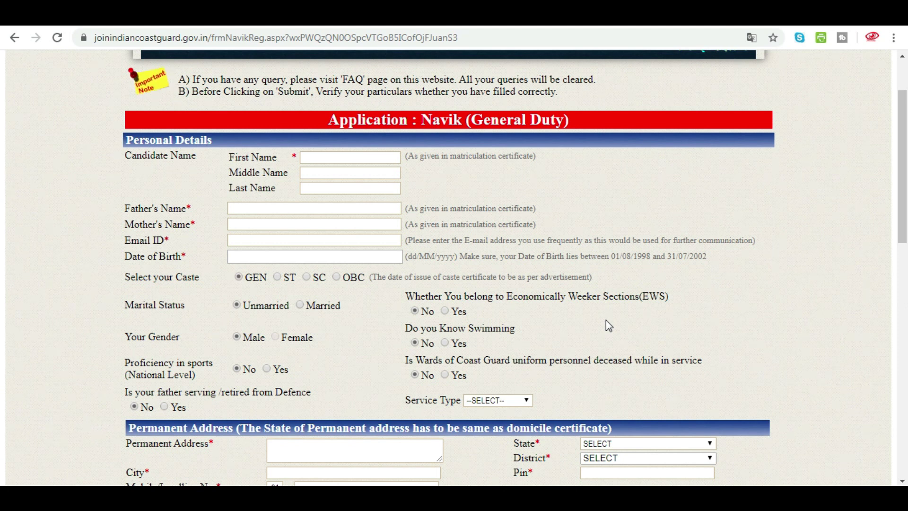
# Look through all sections of the Navik (General Duty) application form and return to Personal Details
pyautogui.scroll(-15, 441, 285)
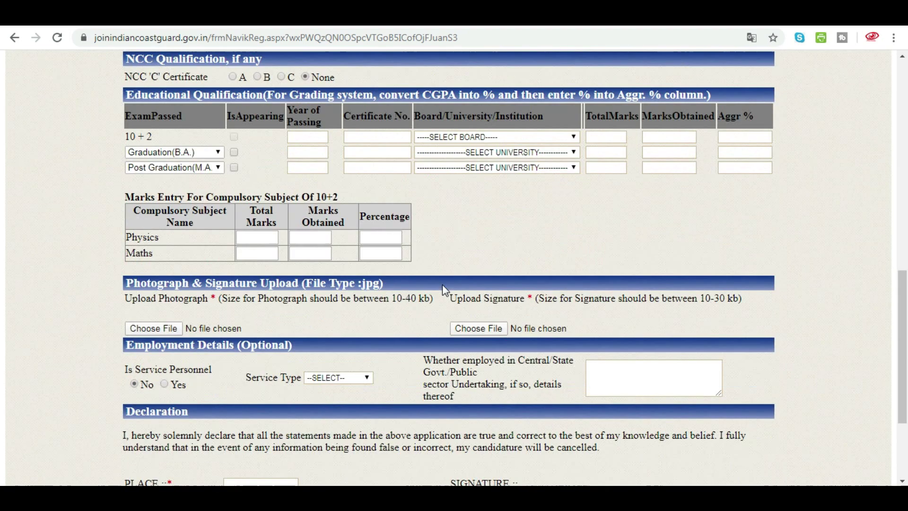
pyautogui.scroll(15, 441, 285)
pyautogui.scroll(-15, 442, 287)
pyautogui.scroll(15, 443, 291)
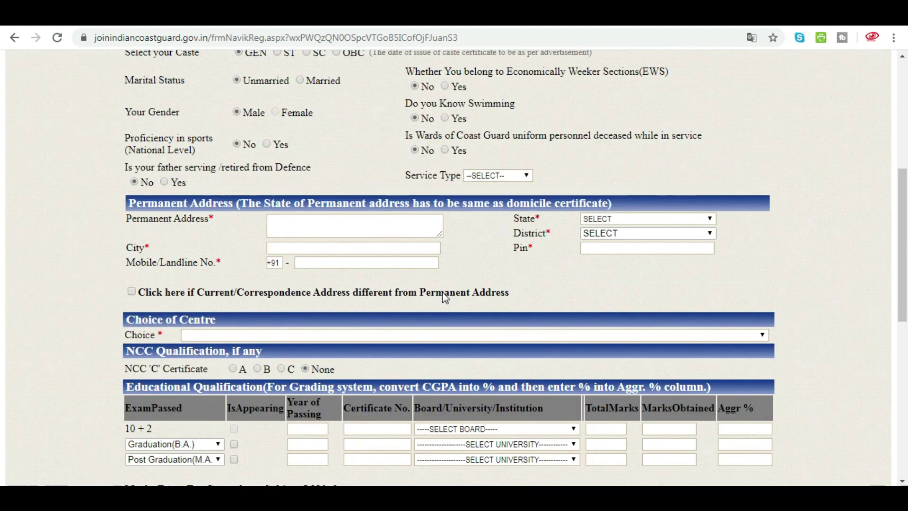
pyautogui.scroll(-7, 451, 310)
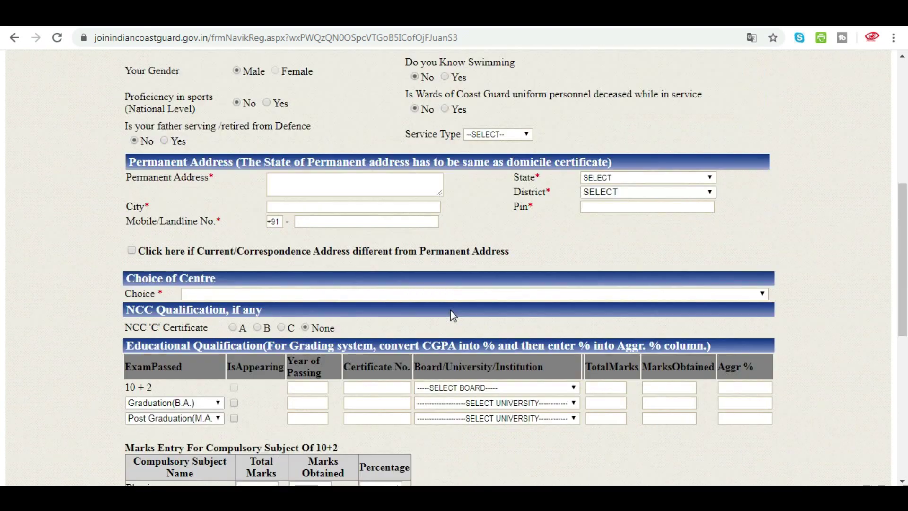
pyautogui.scroll(7, 450, 310)
pyautogui.click(877, 424)
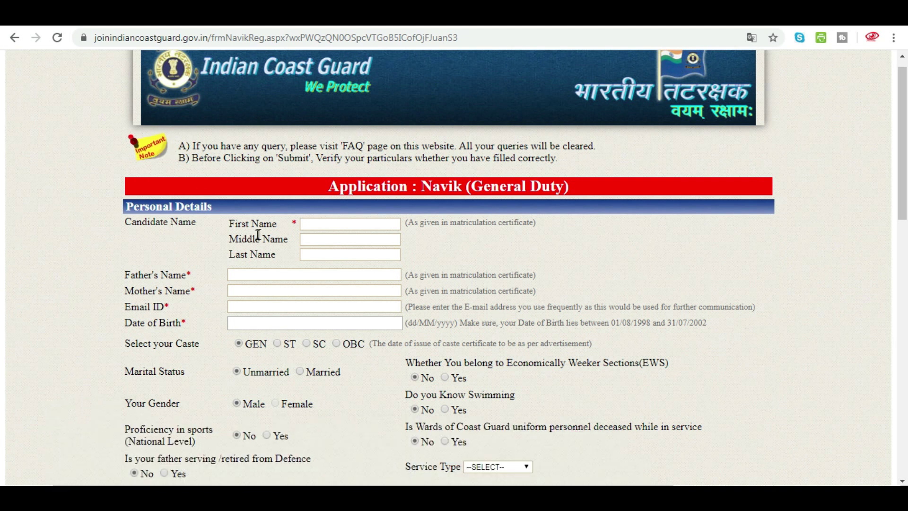
# Check the candidate's first, middle and last name fields in Personal Details
pyautogui.click(323, 225)
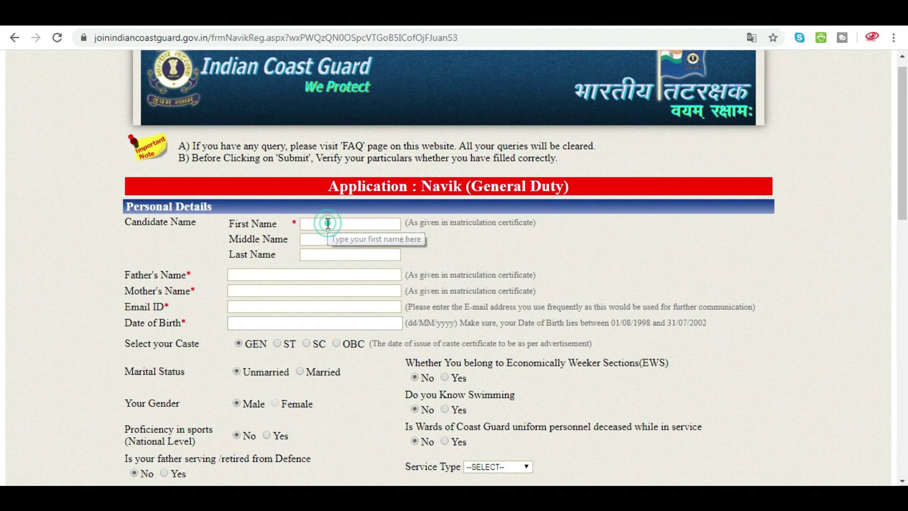
pyautogui.click(317, 253)
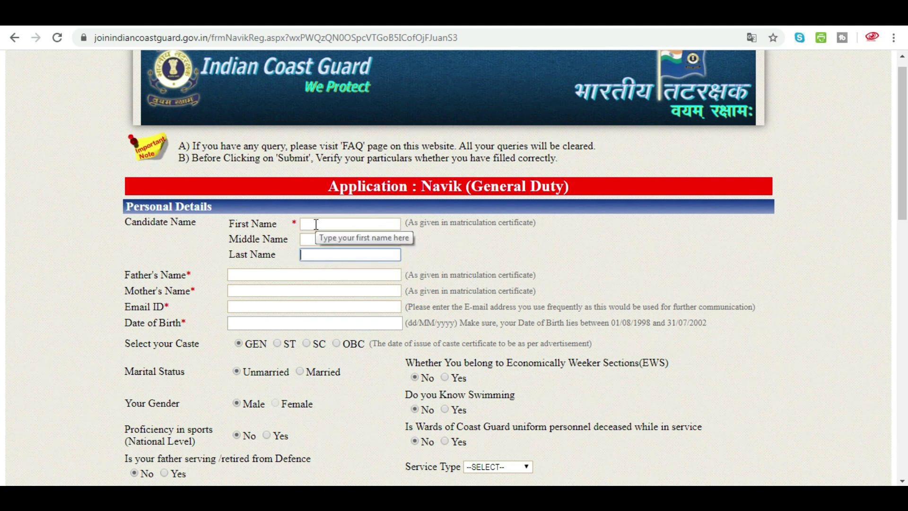
pyautogui.click(314, 224)
pyautogui.click(311, 242)
pyautogui.press('Tab')
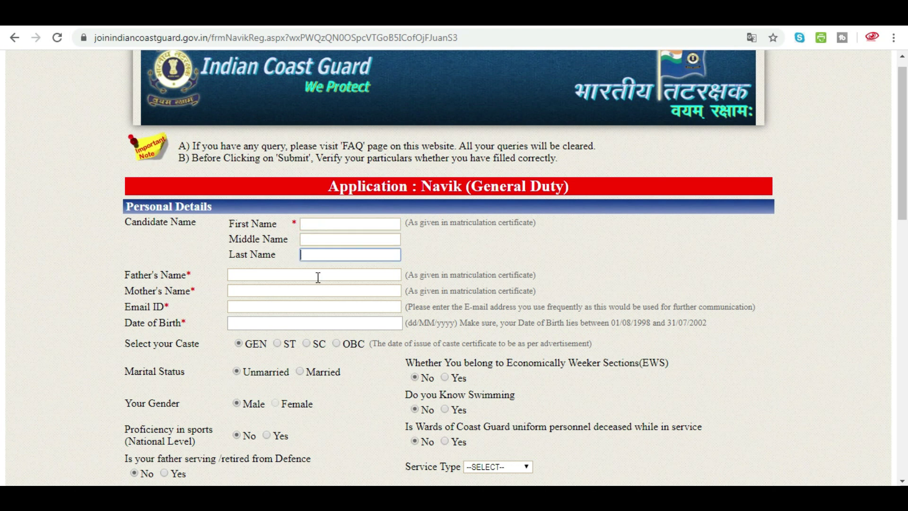
# Check the e-mail and date of birth fields and highlight the permitted date of birth range
pyautogui.scroll(-1, 386, 272)
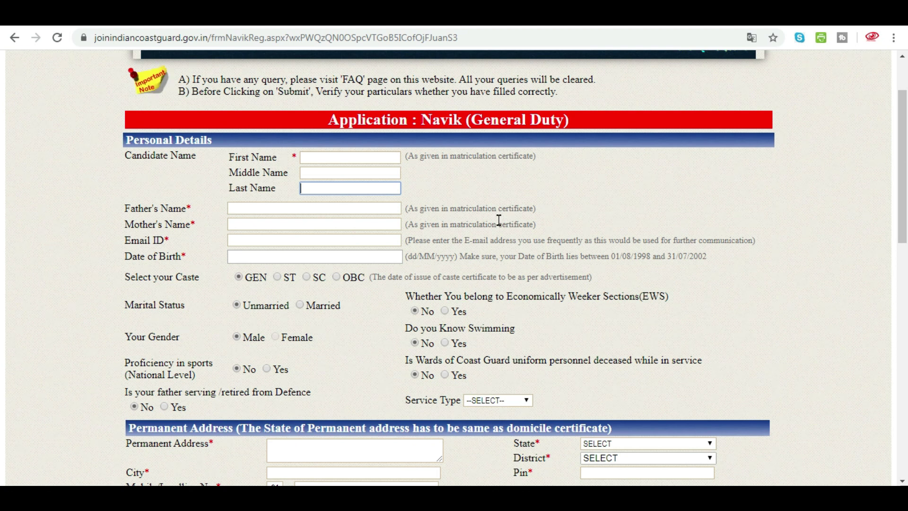
pyautogui.click(257, 240)
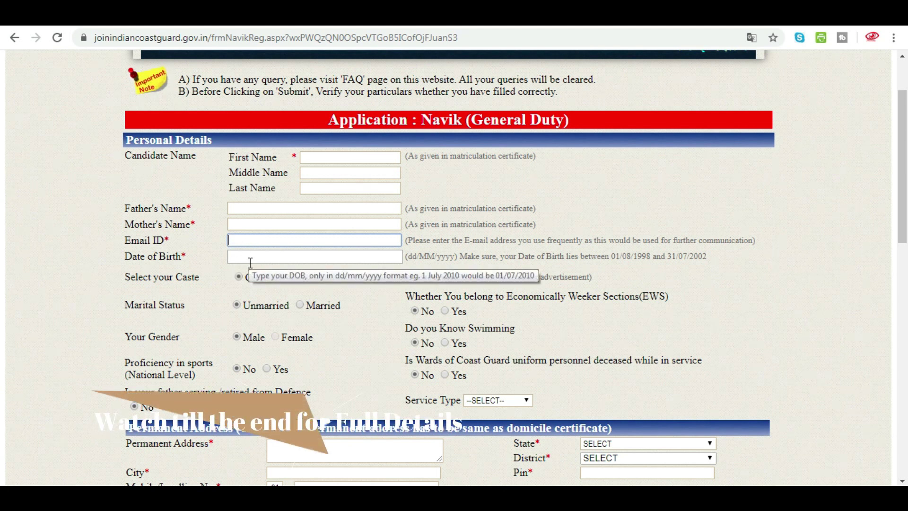
pyautogui.click(251, 258)
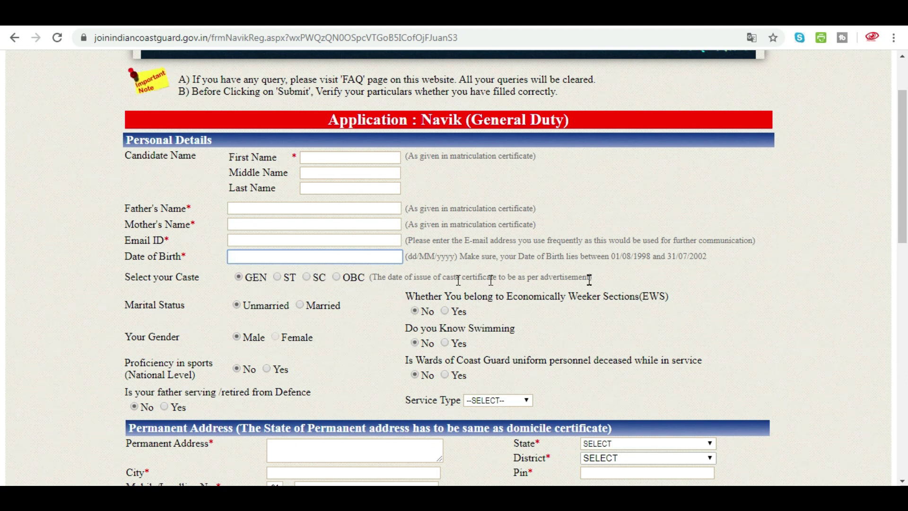
pyautogui.moveTo(611, 256); pyautogui.dragTo(708, 258)
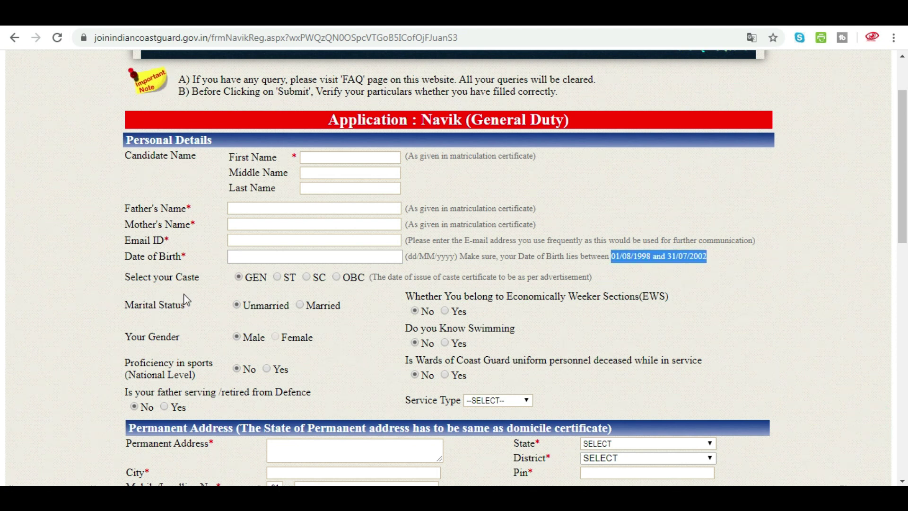
pyautogui.click(288, 297)
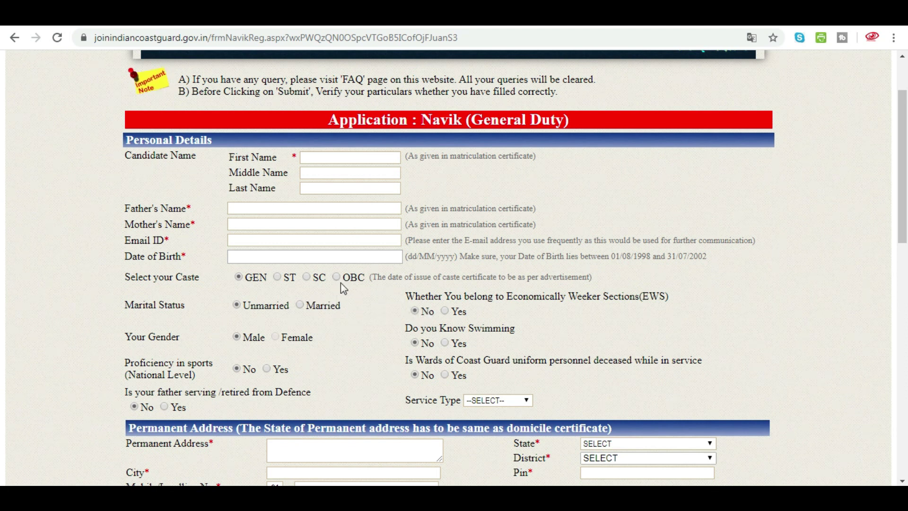
# Answer Yes to being a ward of Coast Guard uniform personnel deceased while in service, and check the Service Type field
pyautogui.scroll(-1, 336, 288)
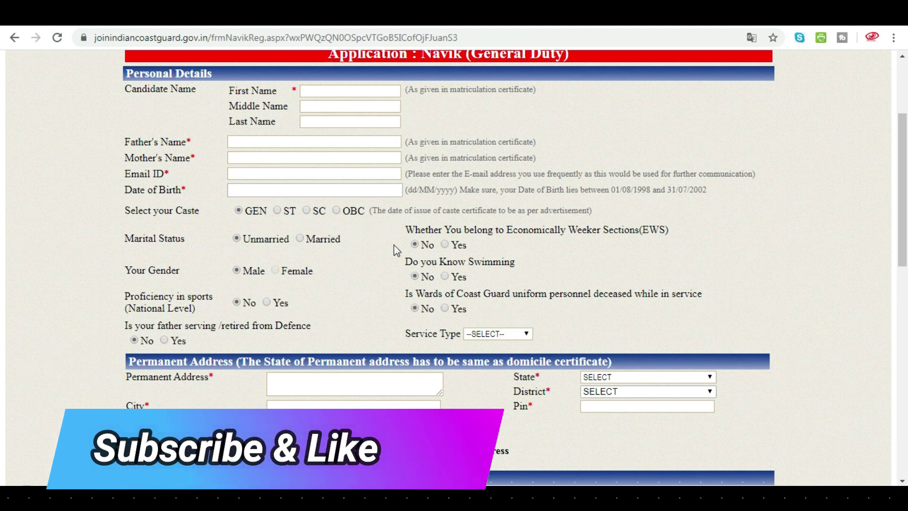
pyautogui.scroll(-1, 177, 188)
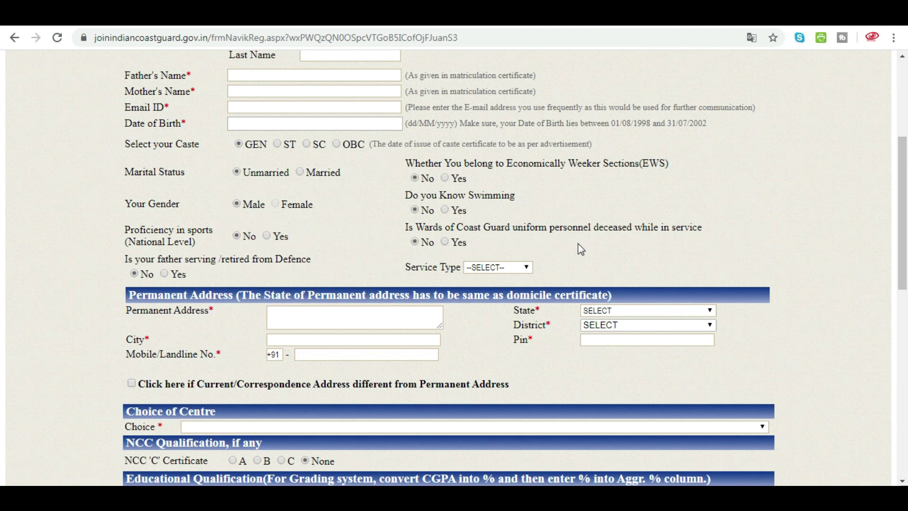
pyautogui.click(445, 242)
pyautogui.click(492, 265)
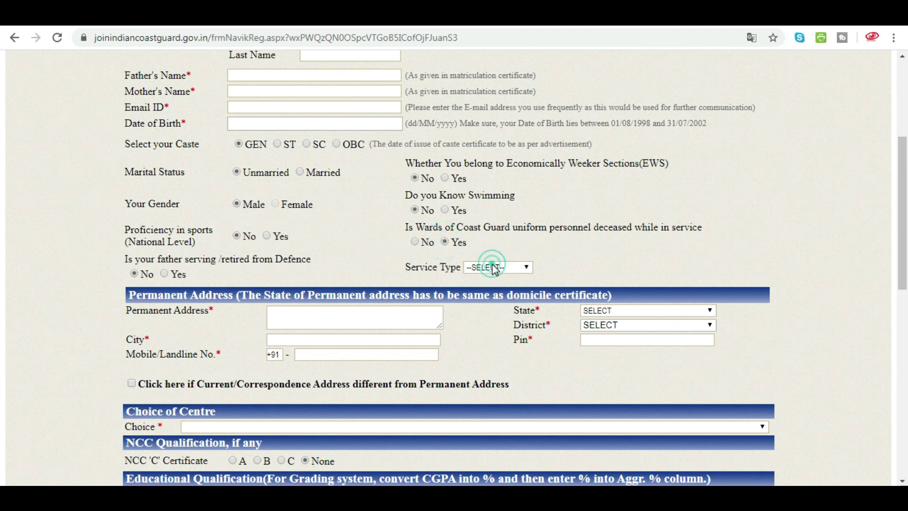
pyautogui.click(570, 266)
# Enter the 10+2 Physics marks as 200 total and 125 obtained in the compulsory subjects table
pyautogui.scroll(-4, 188, 274)
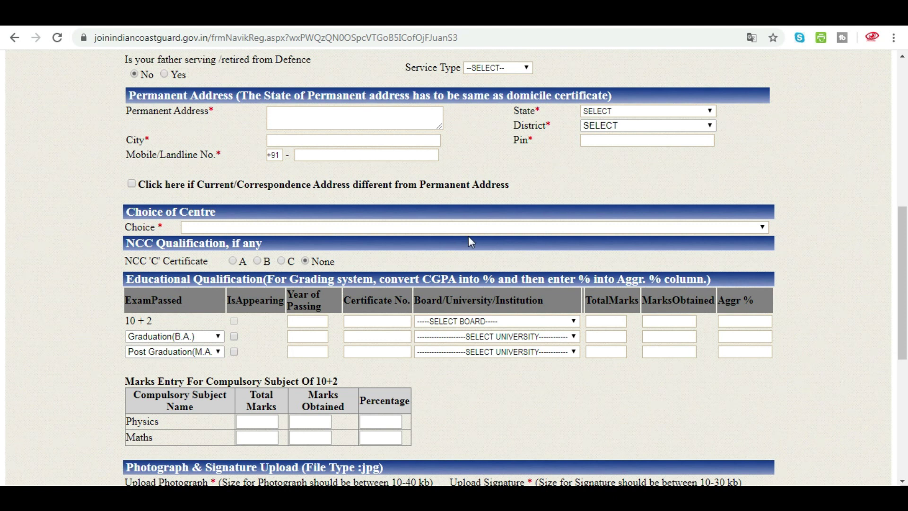
pyautogui.scroll(-1, 469, 241)
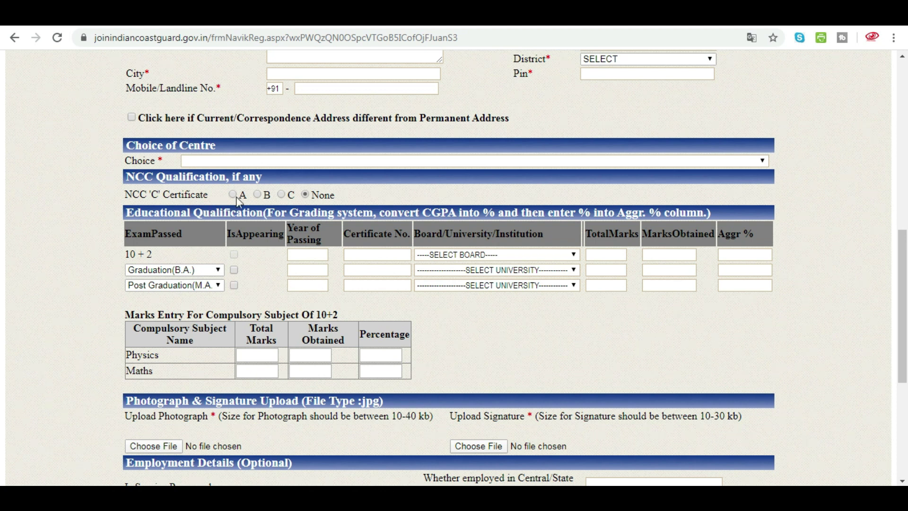
pyautogui.scroll(-1, 239, 288)
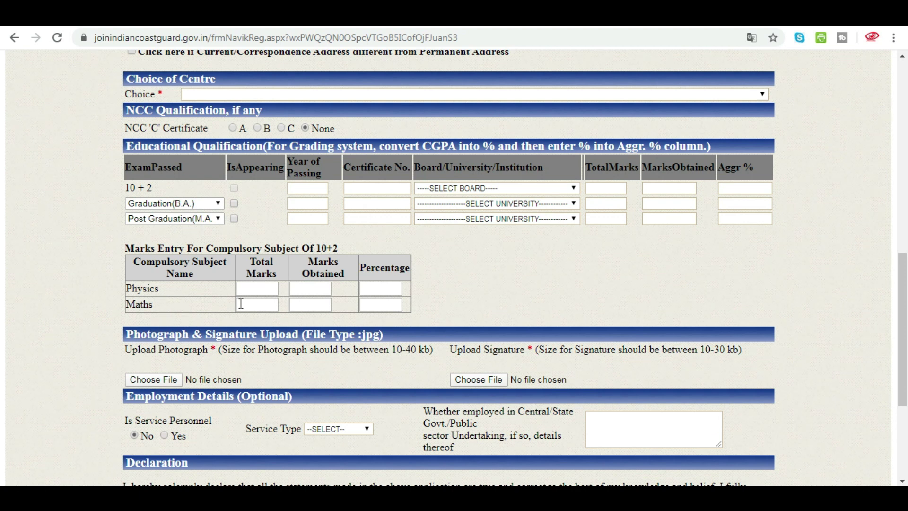
pyautogui.click(267, 290)
pyautogui.write('200')
pyautogui.click(314, 288)
pyautogui.write('125')
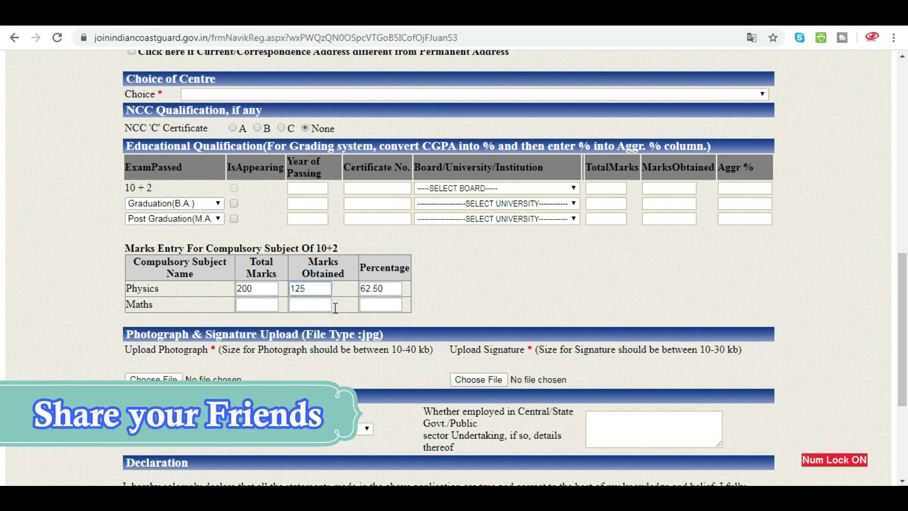
# Examine the photograph and signature upload limits, the employment service types and the declaration's place field
pyautogui.scroll(-3, 335, 308)
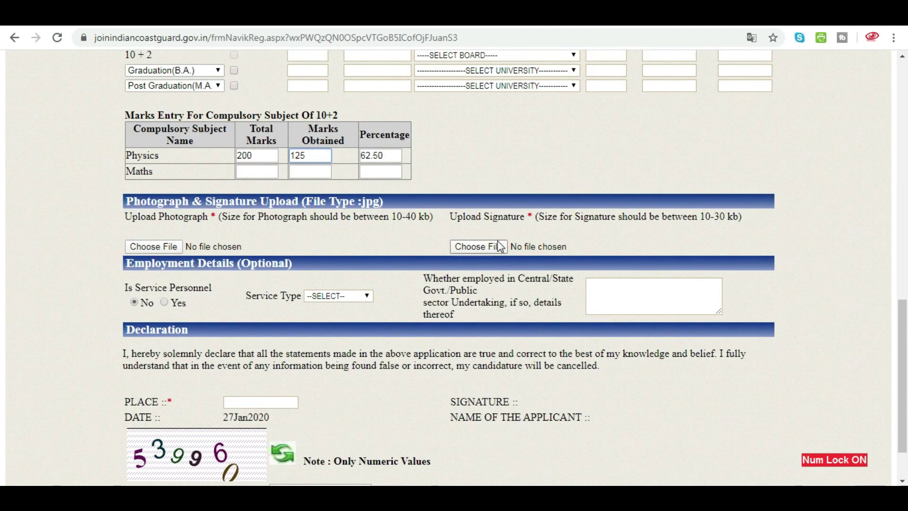
pyautogui.scroll(-2, 142, 241)
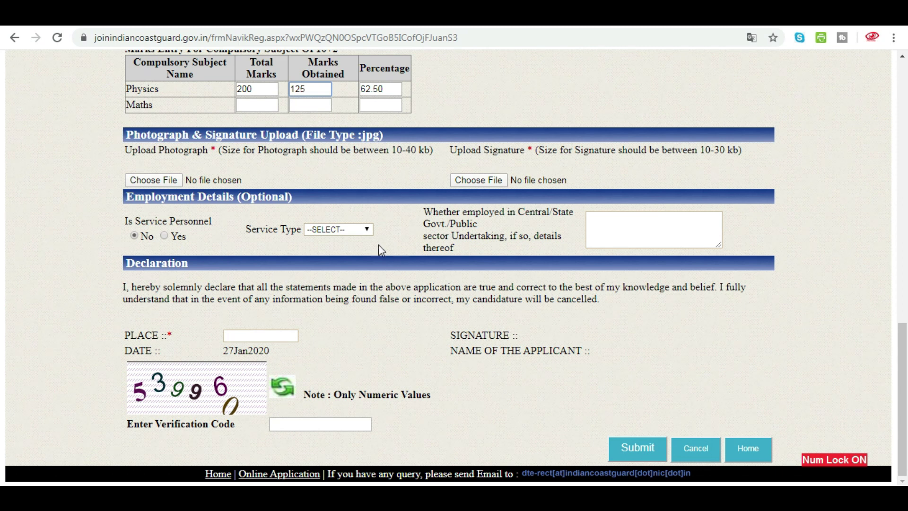
pyautogui.click(355, 233)
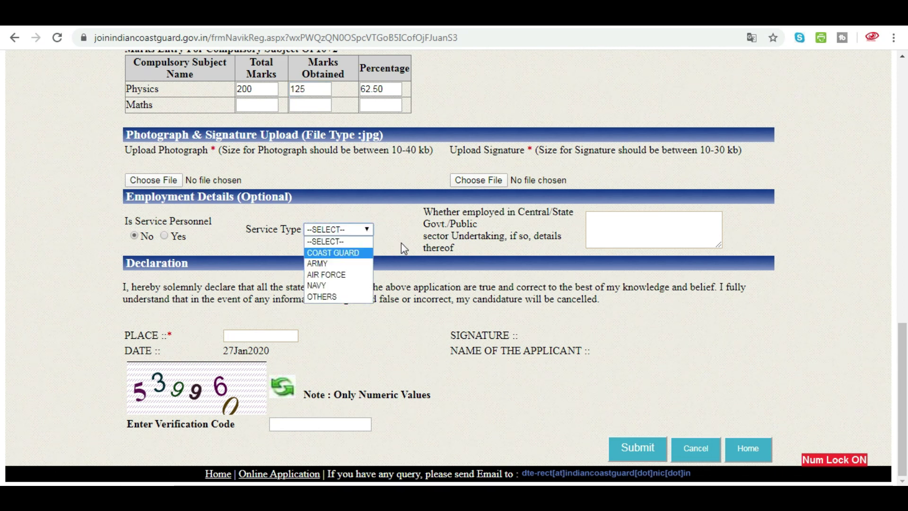
pyautogui.click(270, 149)
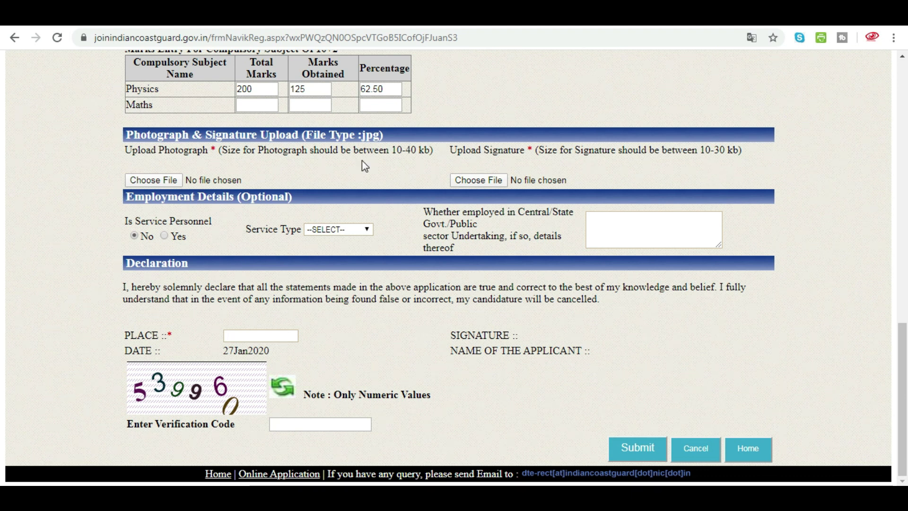
pyautogui.click(261, 336)
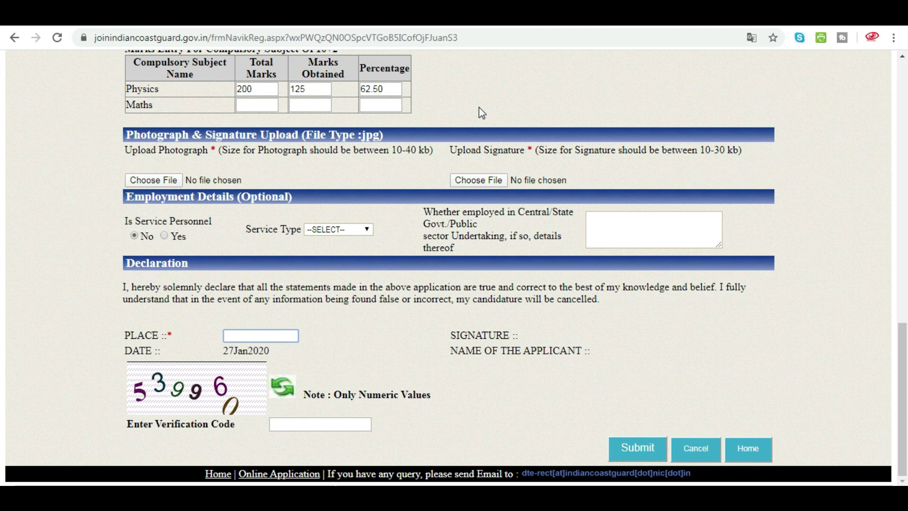
pyautogui.click(875, 421)
pyautogui.scroll(2, 350, 196)
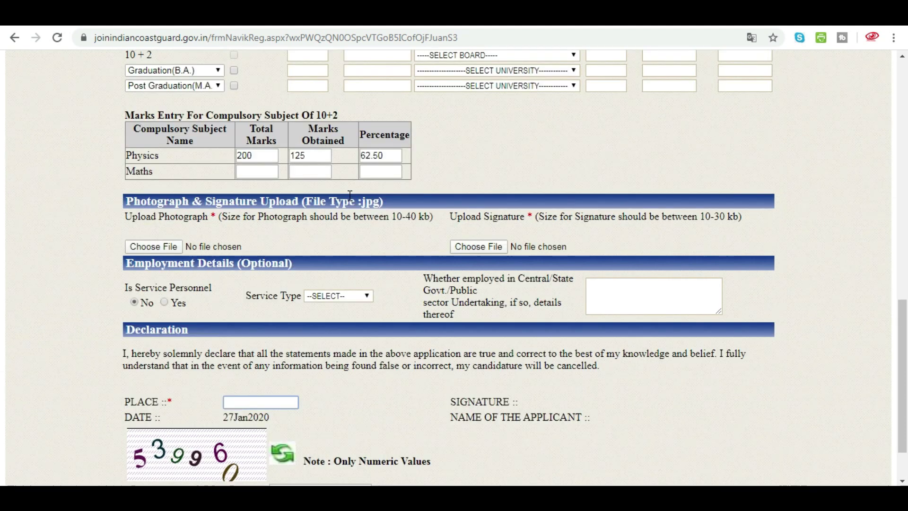